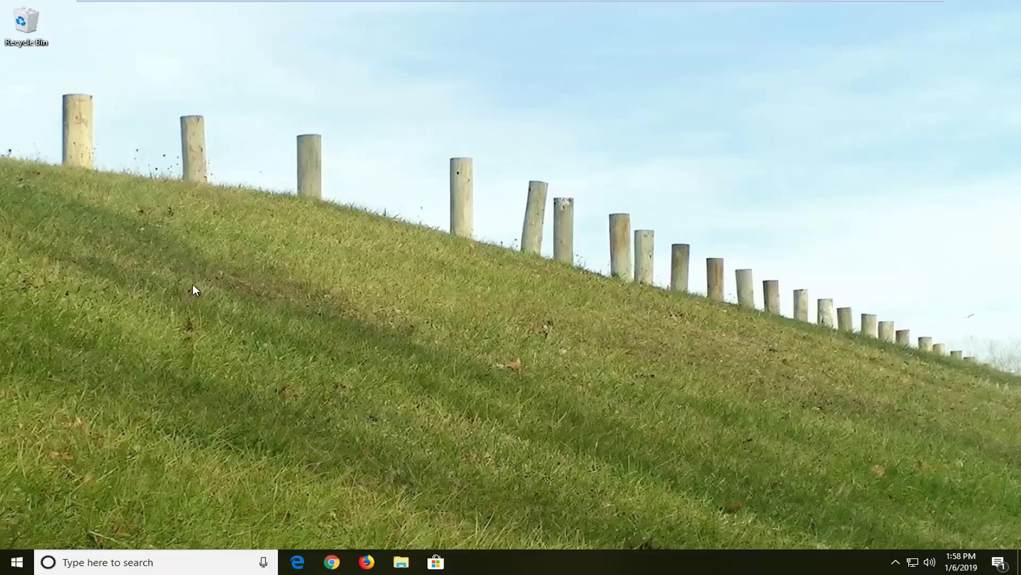
# Search 'device manager' from Start and launch Device Manager
pyautogui.click(12, 567)
pyautogui.write('device manager')
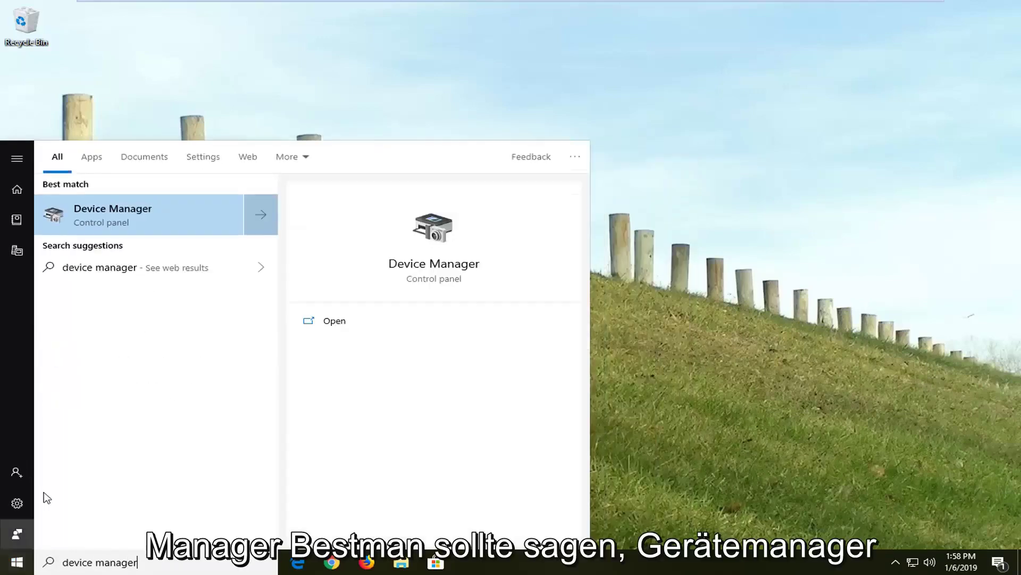
pyautogui.click(129, 215)
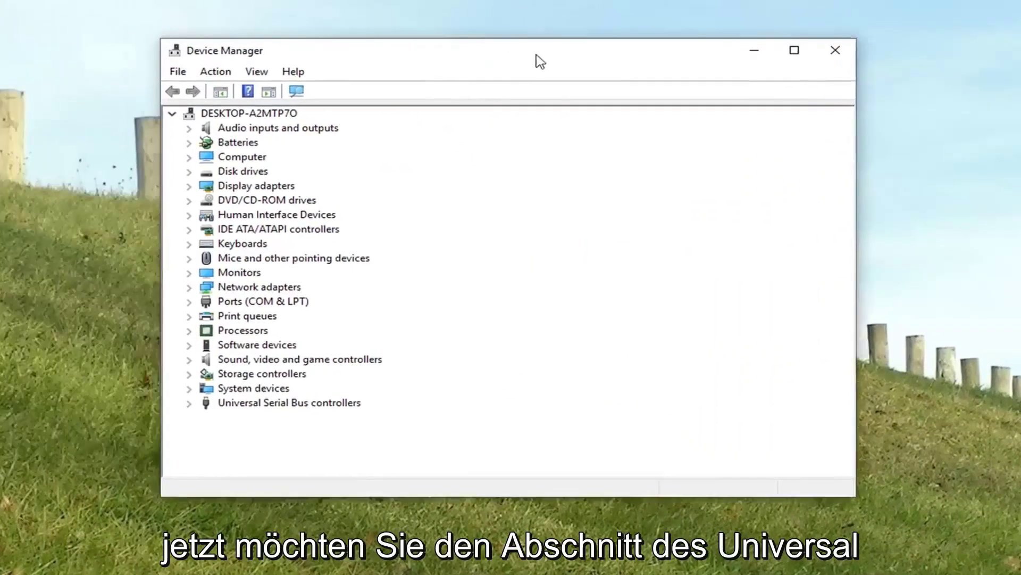
# Expand Universal Serial Bus controllers and select among its three USB Root Hub entries
pyautogui.click(298, 411)
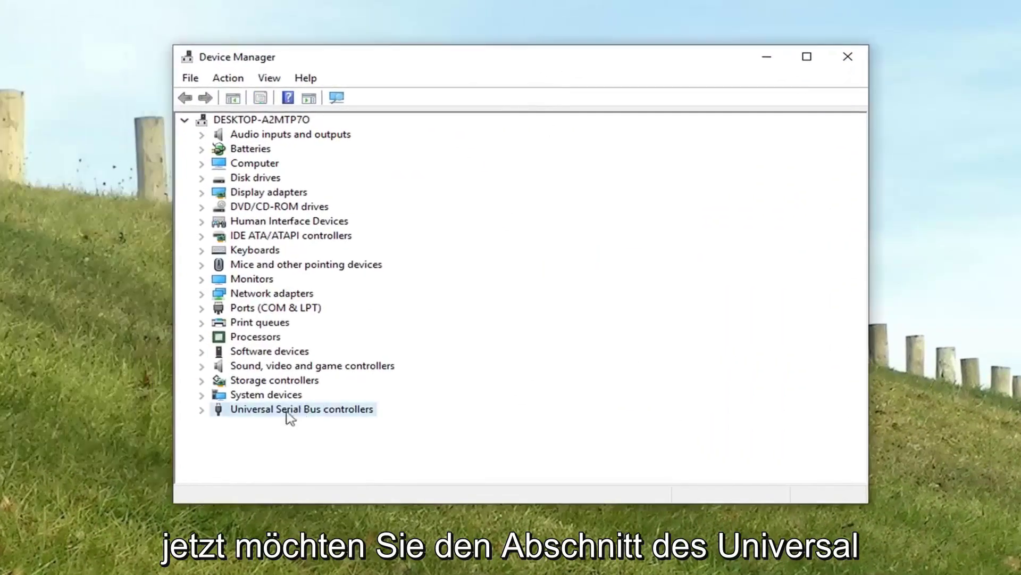
pyautogui.click(201, 411)
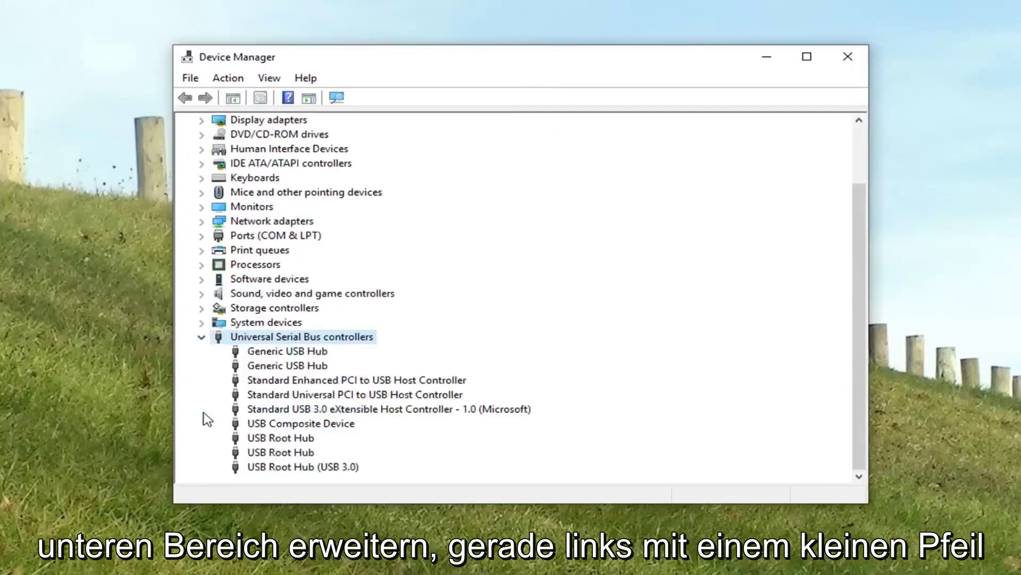
pyautogui.click(264, 440)
pyautogui.click(258, 467)
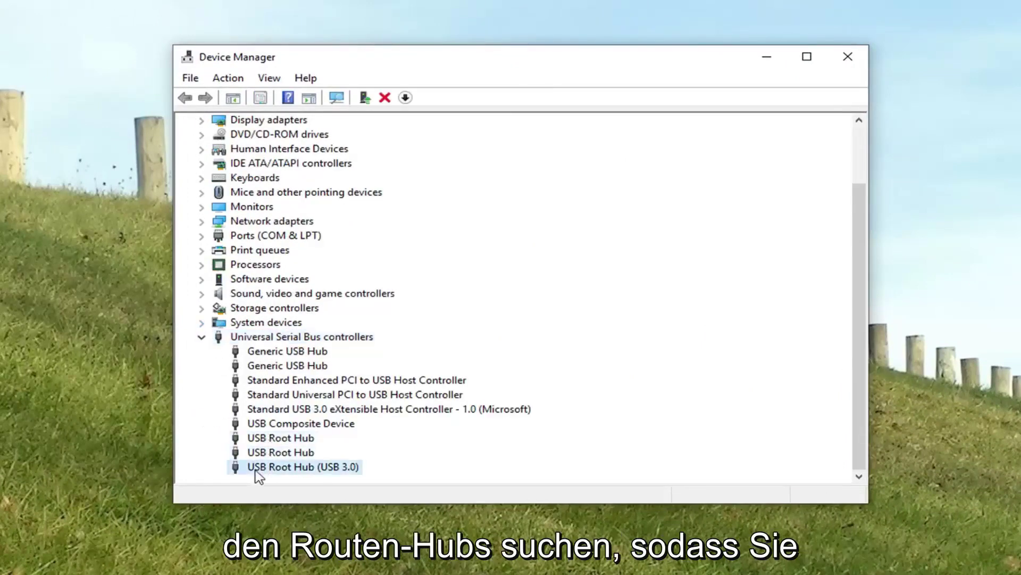
pyautogui.click(261, 437)
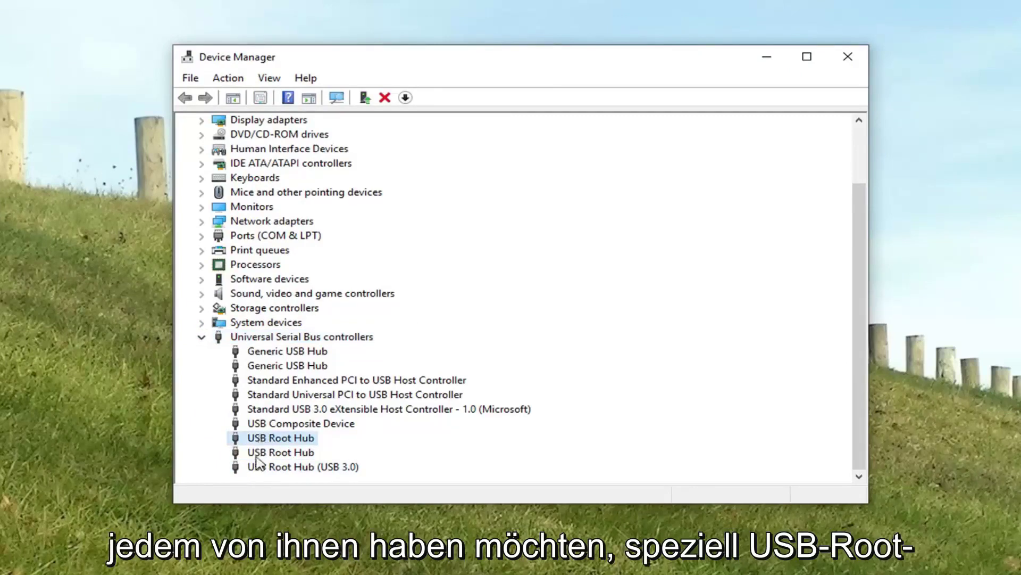
pyautogui.click(258, 453)
pyautogui.click(256, 466)
pyautogui.click(255, 437)
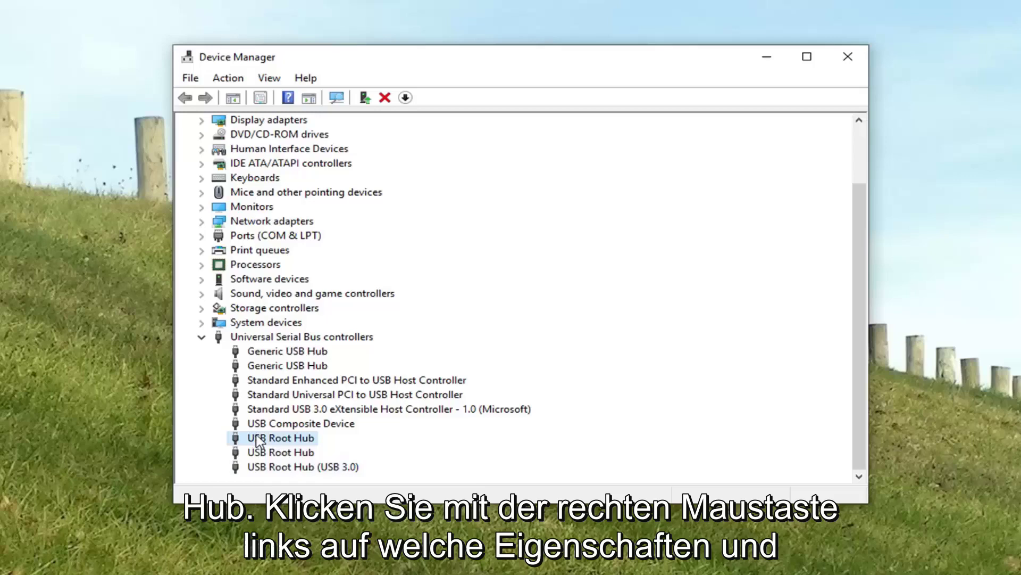
# Uncheck 'Allow the computer to turn off this device to save power' for the first USB Root Hub
pyautogui.rightClick(255, 438)
pyautogui.click(273, 534)
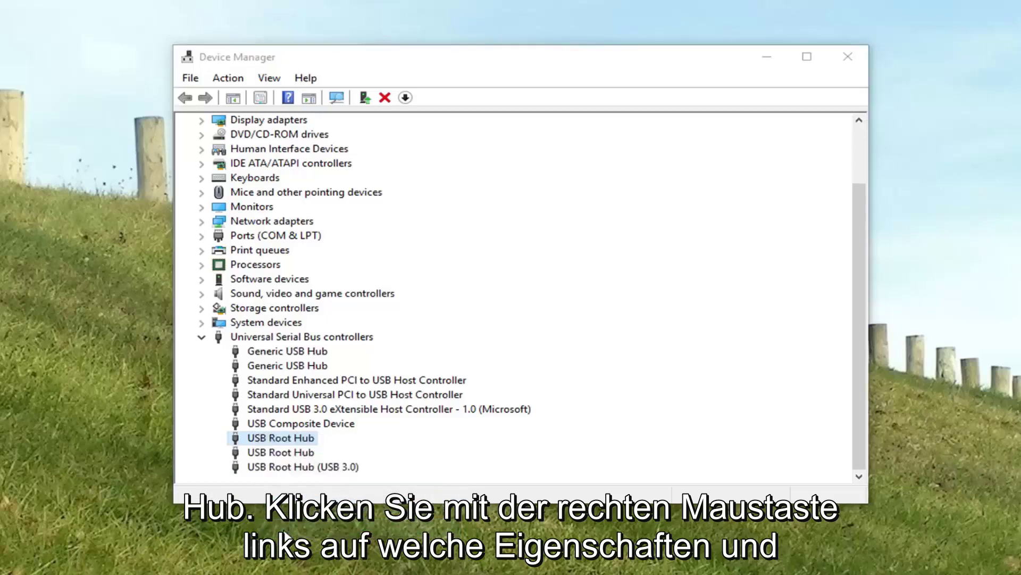
pyautogui.click(635, 133)
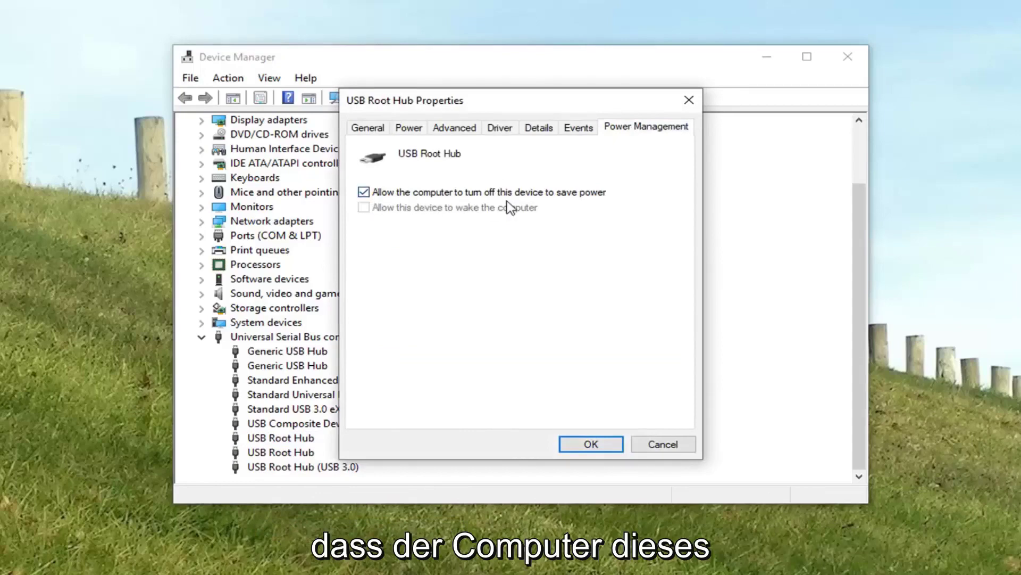
pyautogui.click(489, 195)
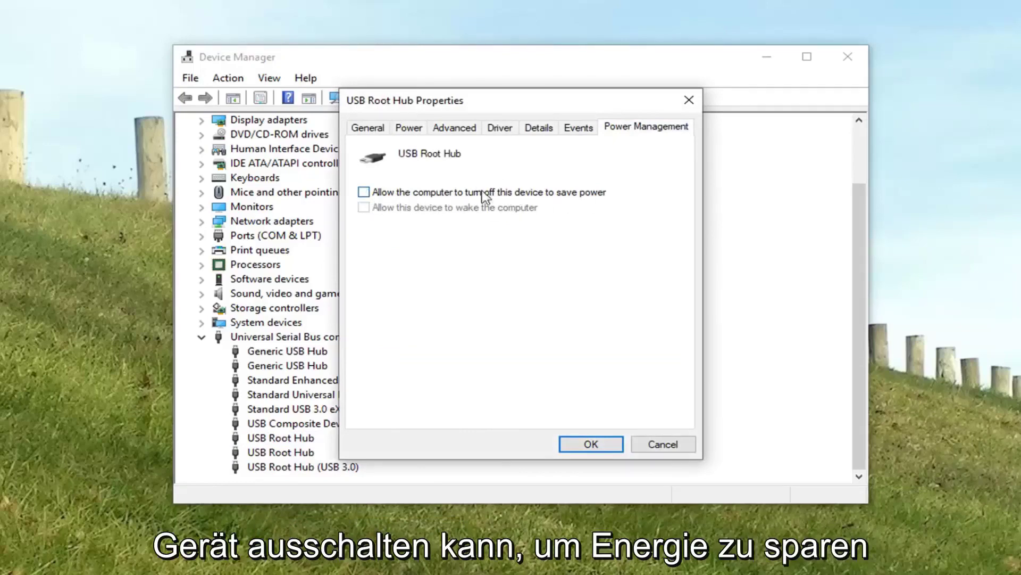
pyautogui.click(577, 447)
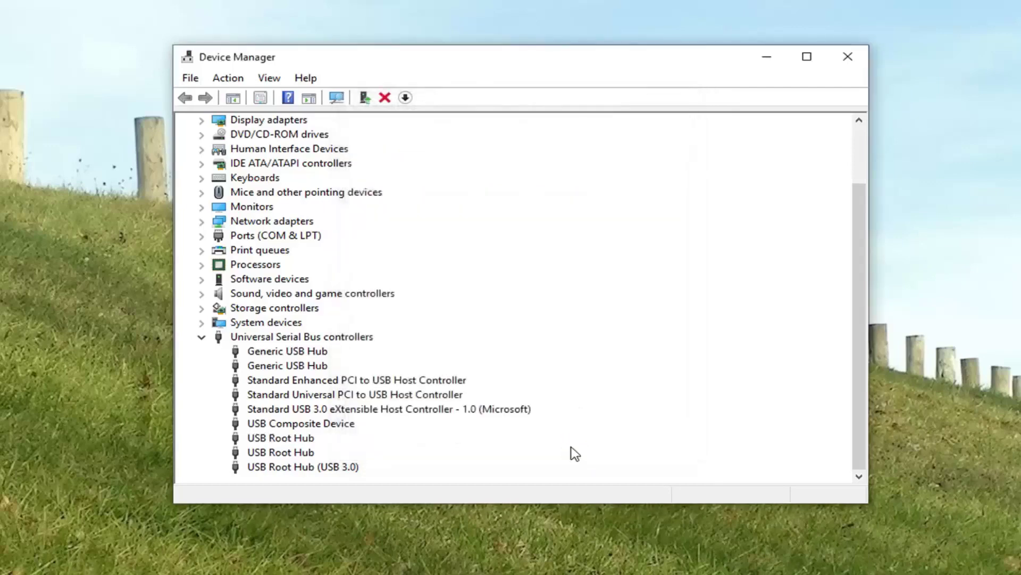
# Turn off the same power-saving option for the second USB Root Hub and USB Root Hub (USB 3.0)
pyautogui.doubleClick(267, 451)
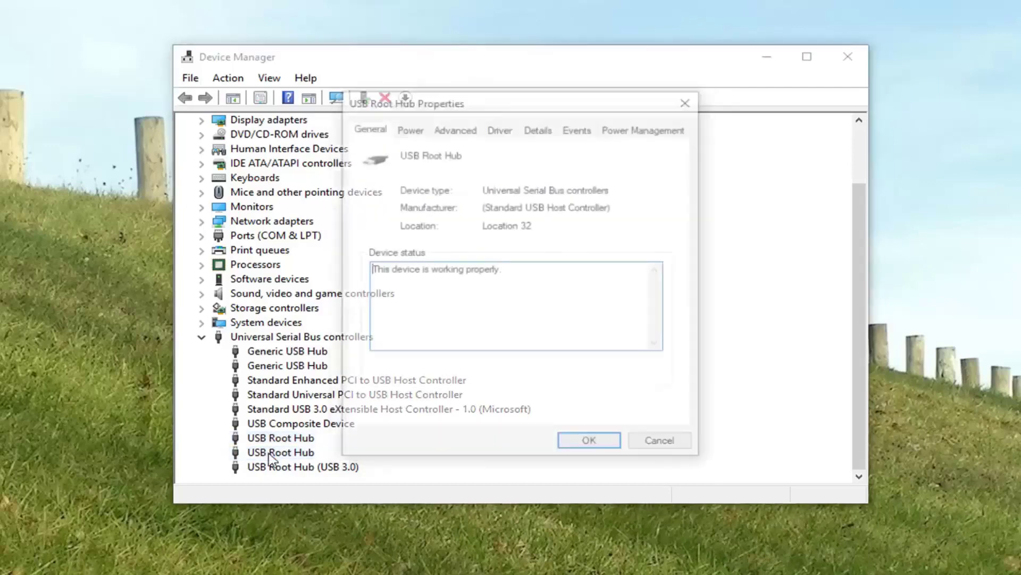
pyautogui.click(609, 129)
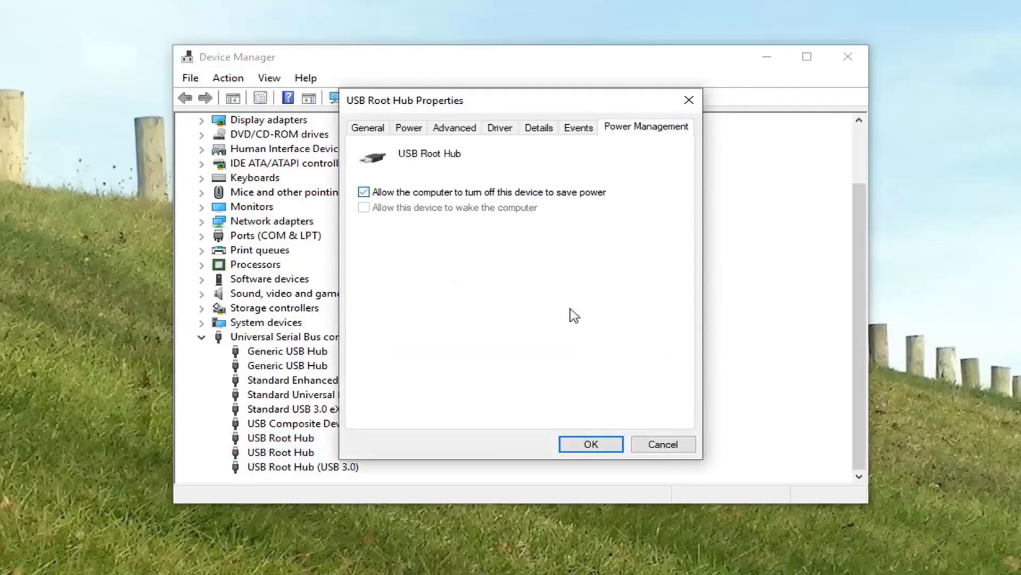
pyautogui.click(453, 194)
pyautogui.click(602, 445)
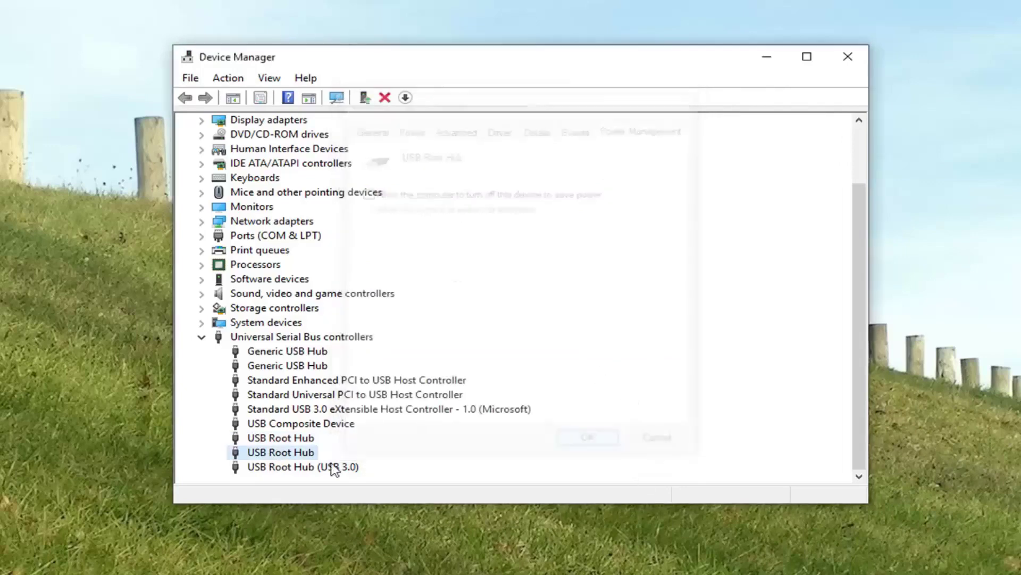
pyautogui.doubleClick(298, 468)
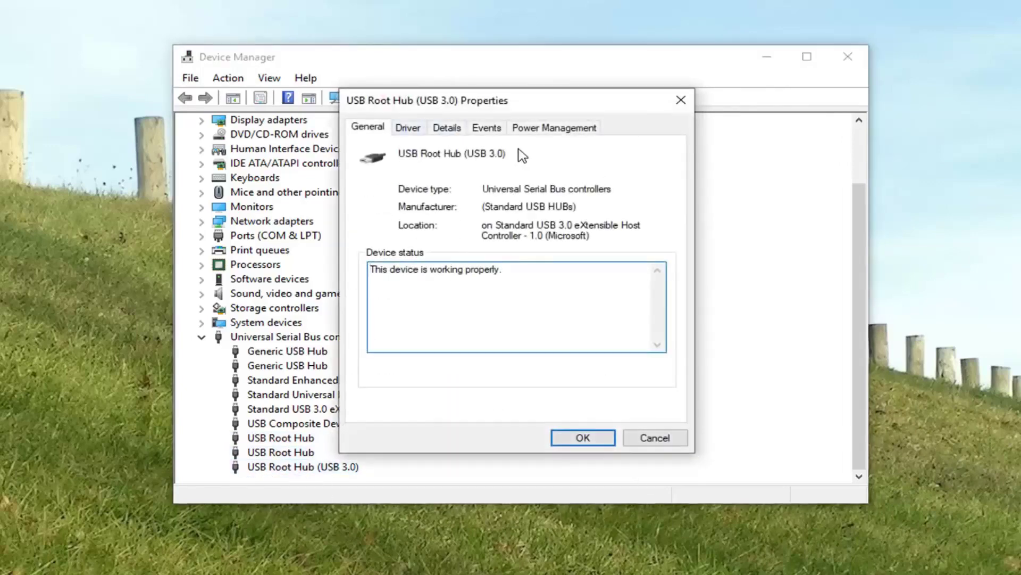
pyautogui.click(551, 128)
pyautogui.click(364, 193)
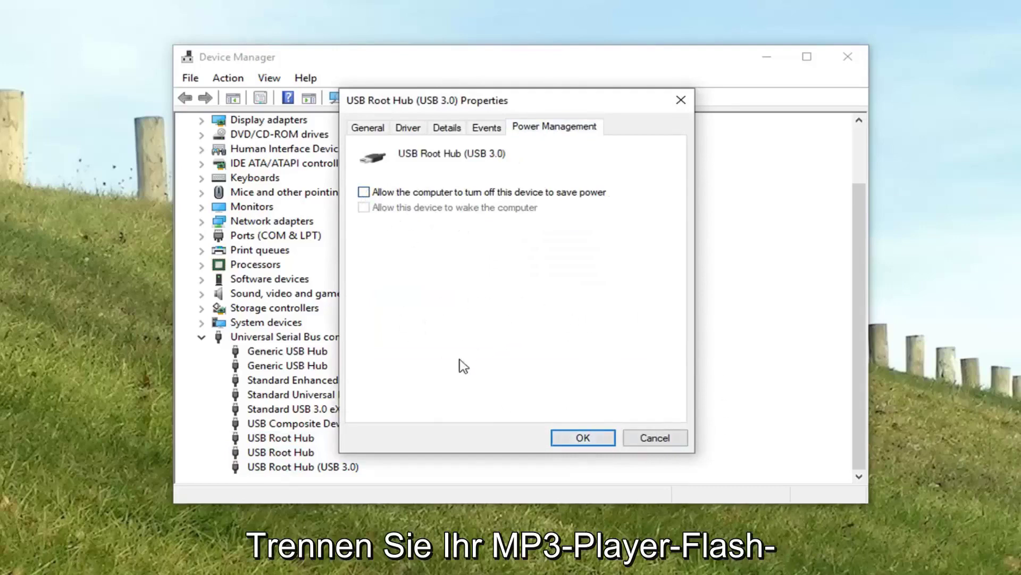
pyautogui.click(570, 439)
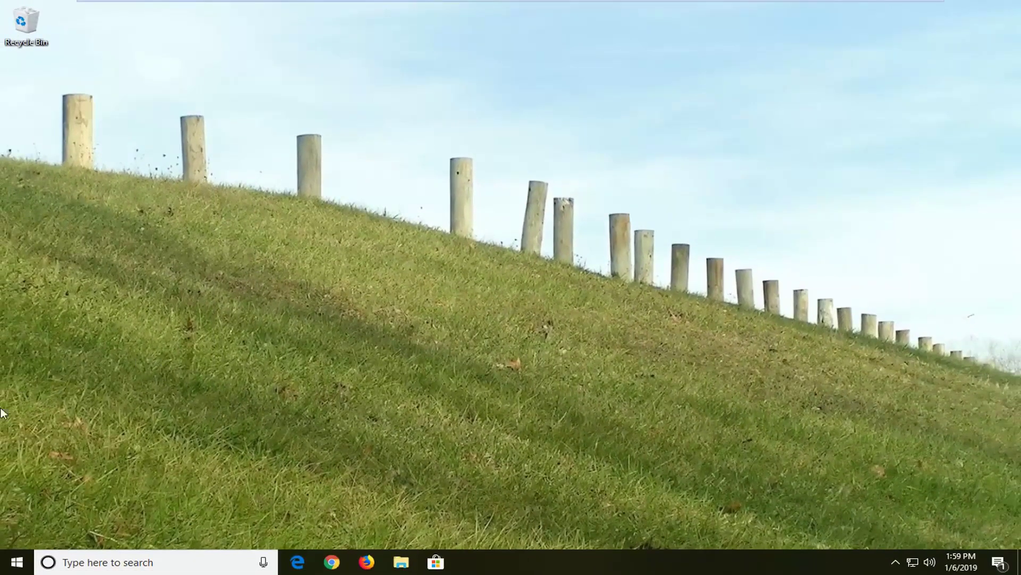
# Open Control Panel from a Start search and switch View by from Large icons to Category
pyautogui.click(8, 568)
pyautogui.write('control panel')
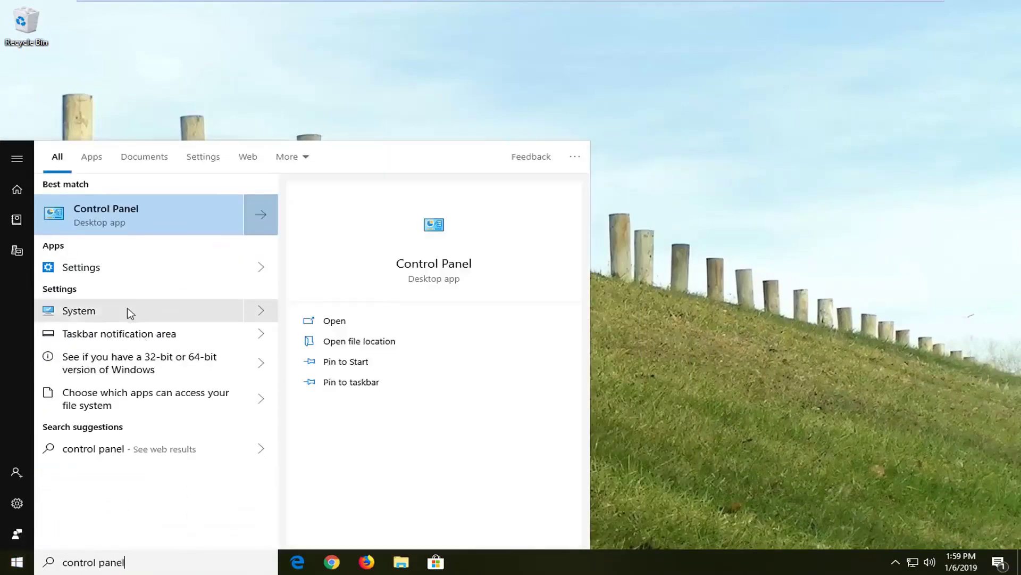
pyautogui.click(134, 221)
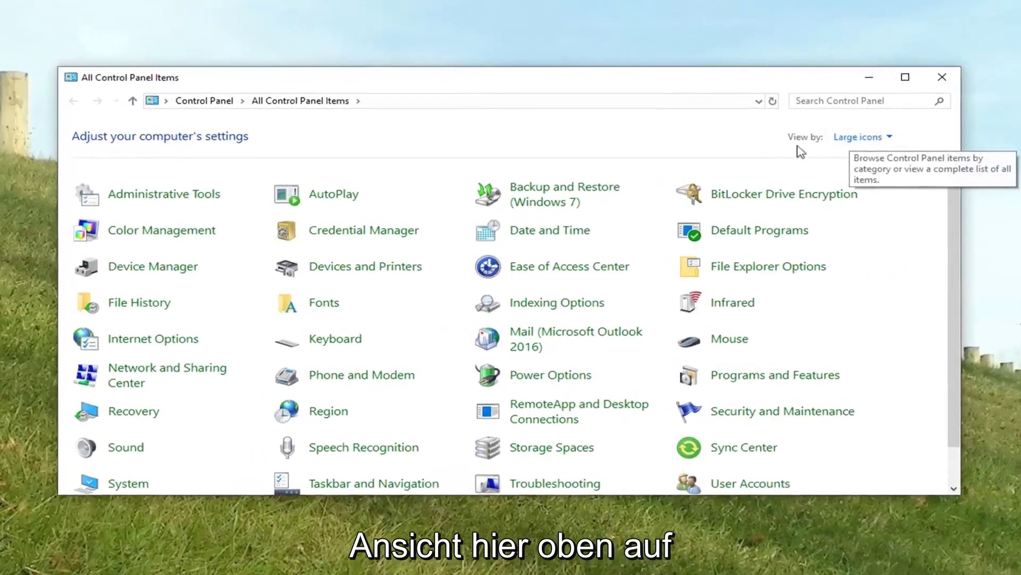
pyautogui.click(859, 136)
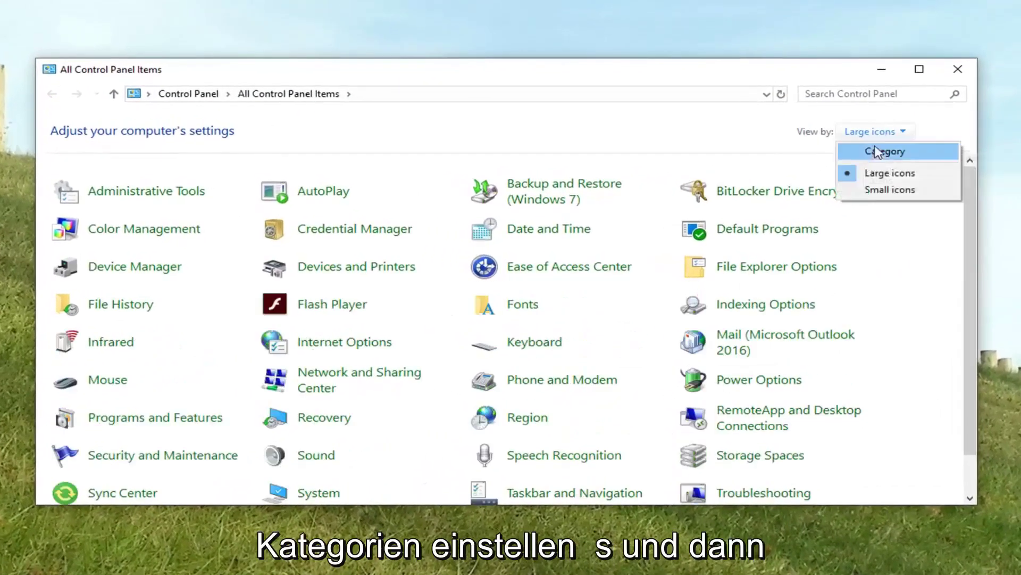
pyautogui.click(877, 153)
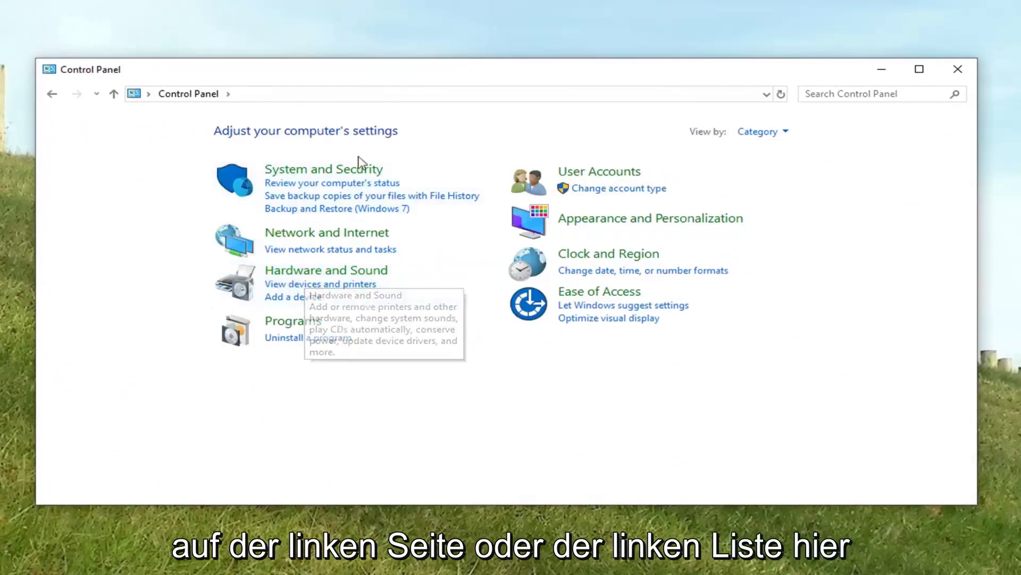
# Go to Hardware and Sound > Power Options and edit the High performance plan's settings
pyautogui.click(328, 281)
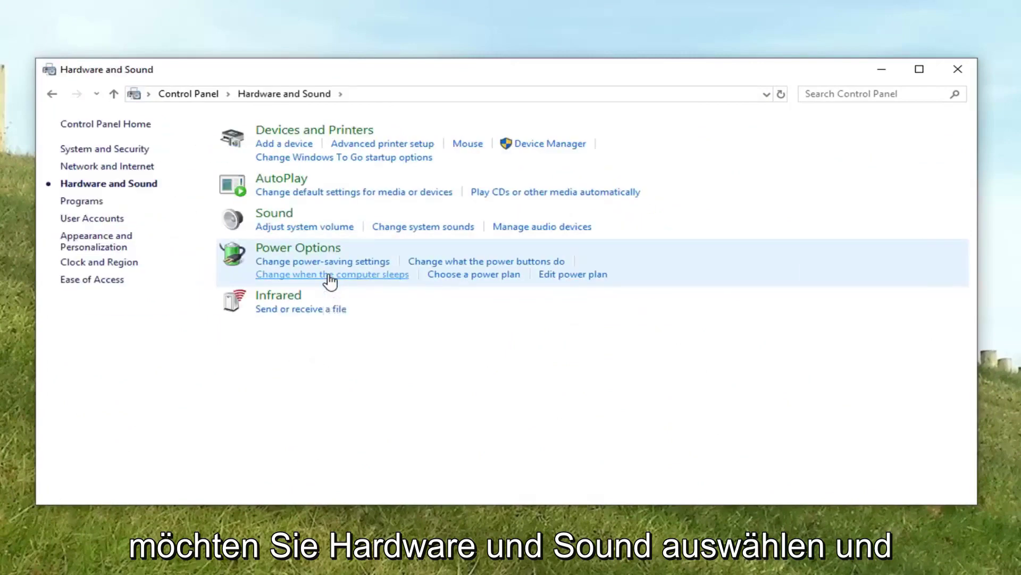
pyautogui.click(311, 249)
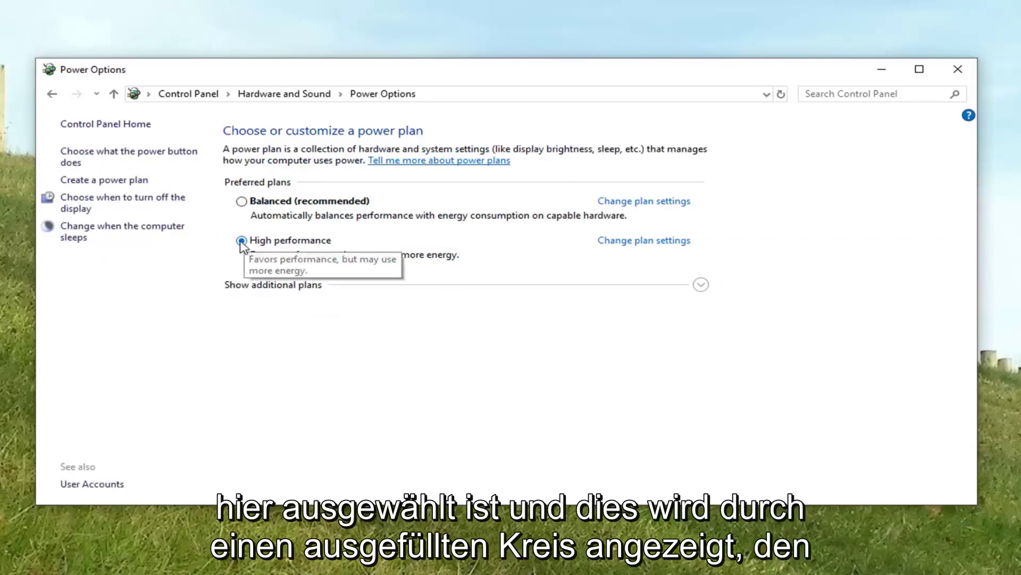
pyautogui.click(631, 243)
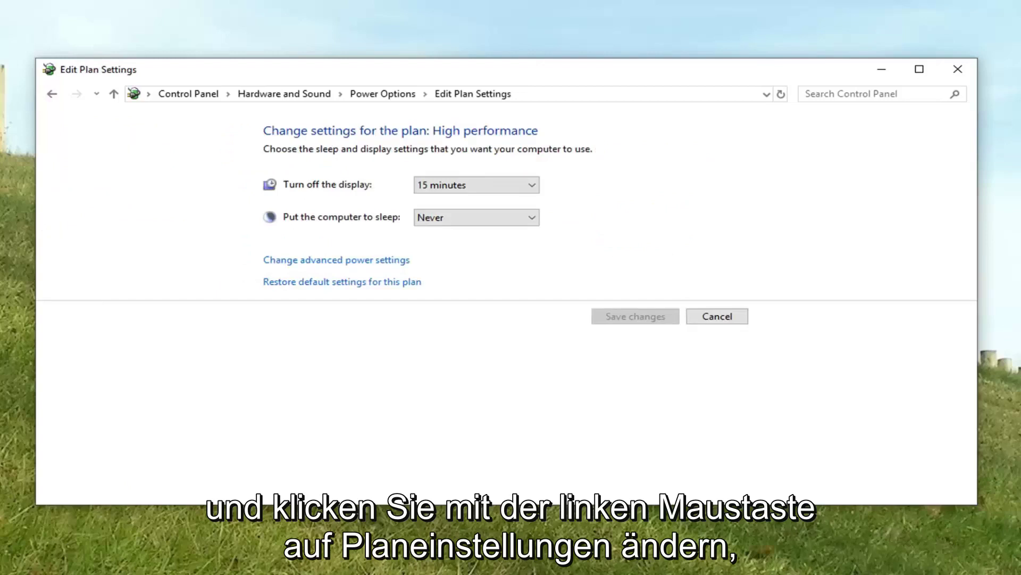
# In advanced power settings, set USB settings > USB selective suspend to Disabled, then apply and confirm
pyautogui.click(390, 264)
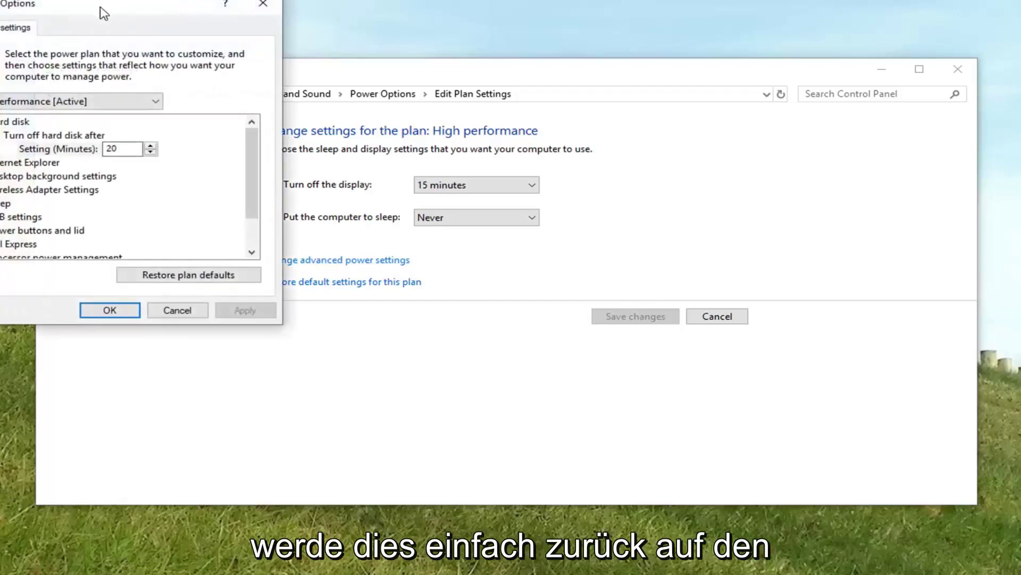
pyautogui.moveTo(100, 11); pyautogui.dragTo(491, 109)
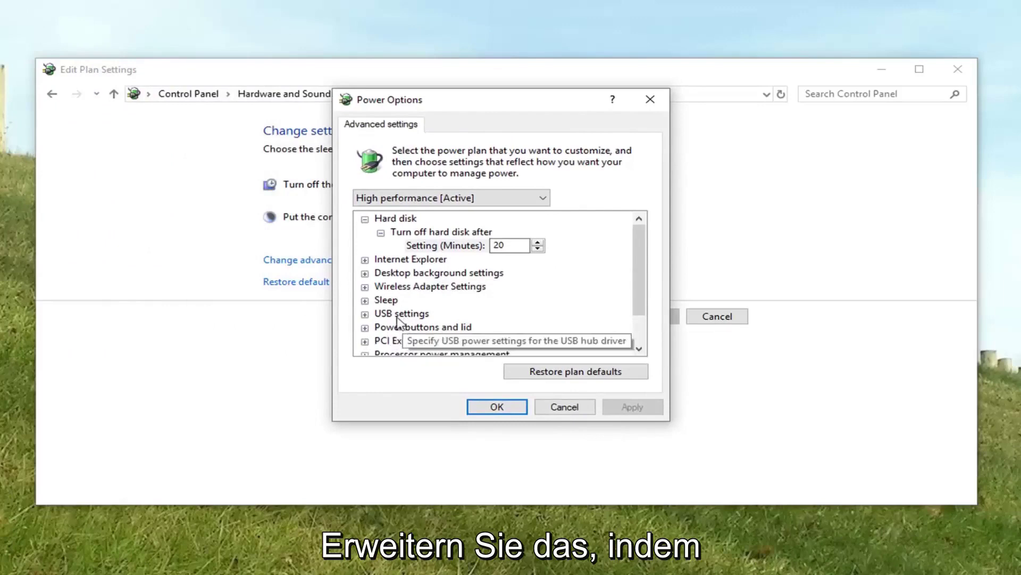
pyautogui.click(365, 314)
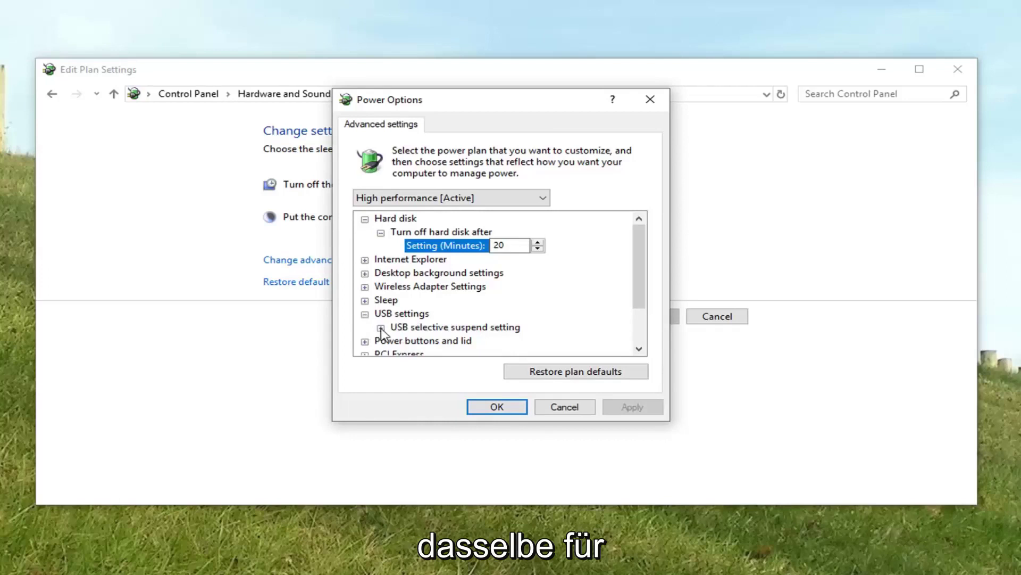
pyautogui.click(381, 328)
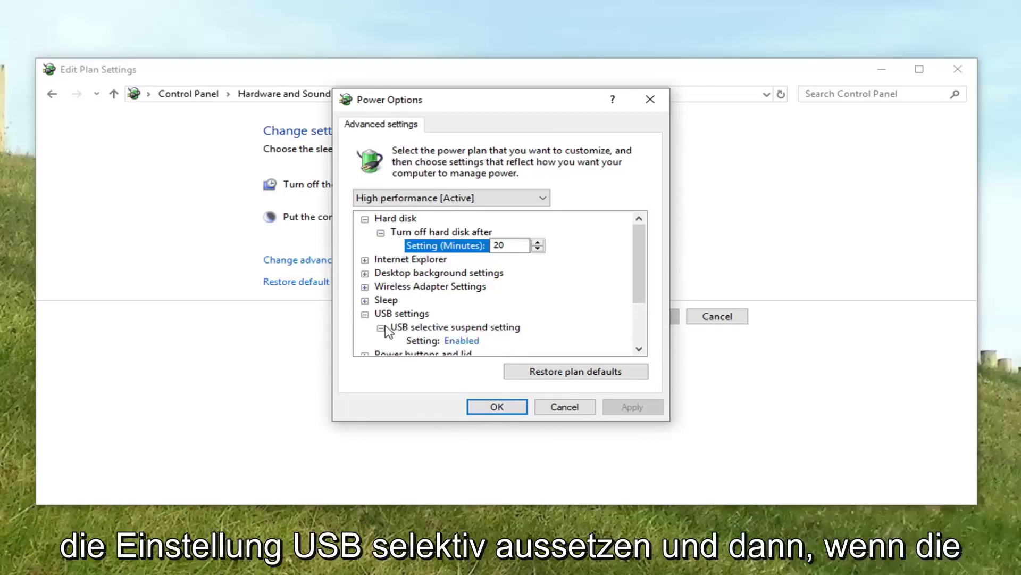
pyautogui.click(467, 343)
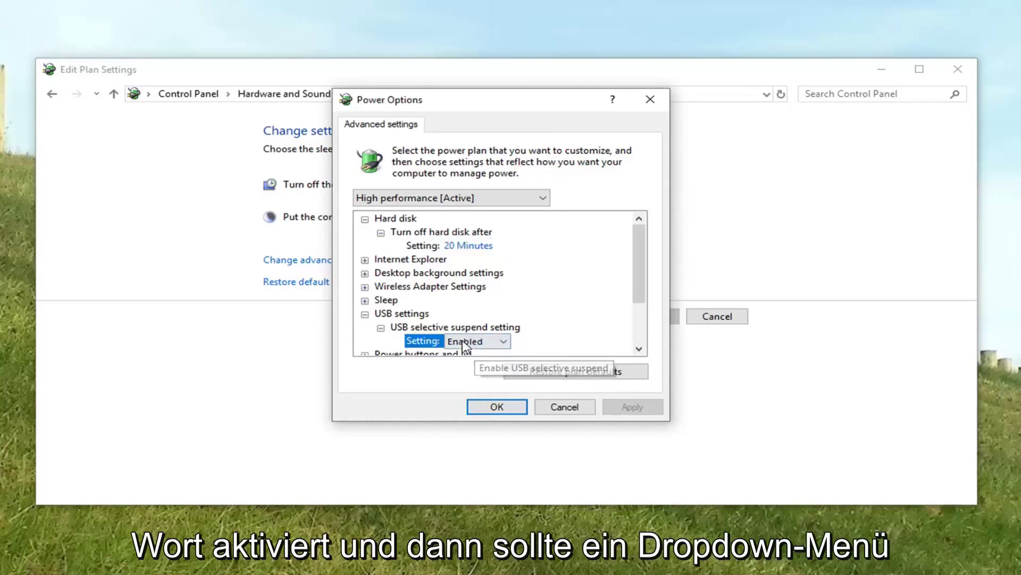
pyautogui.click(497, 345)
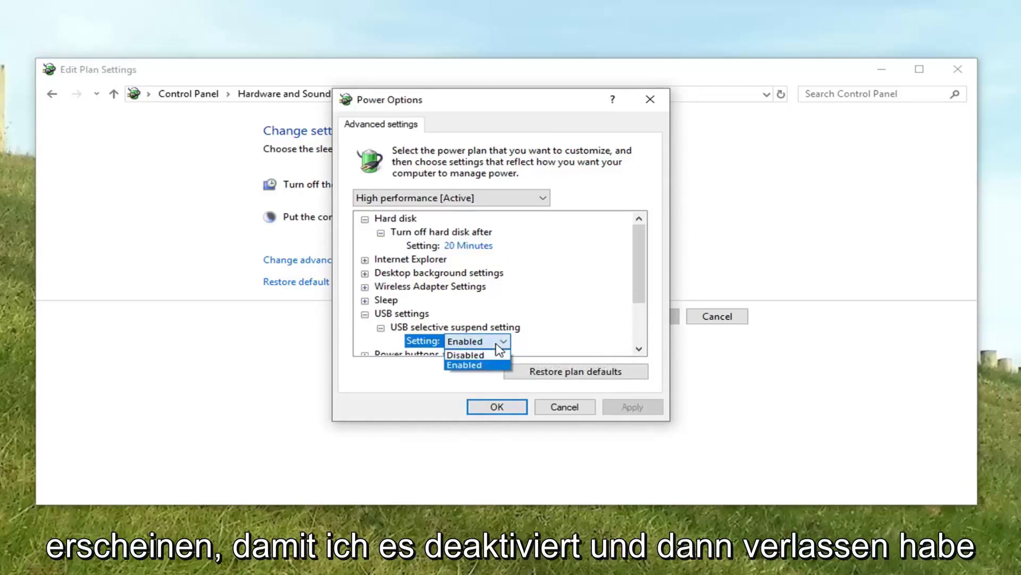
pyautogui.click(477, 357)
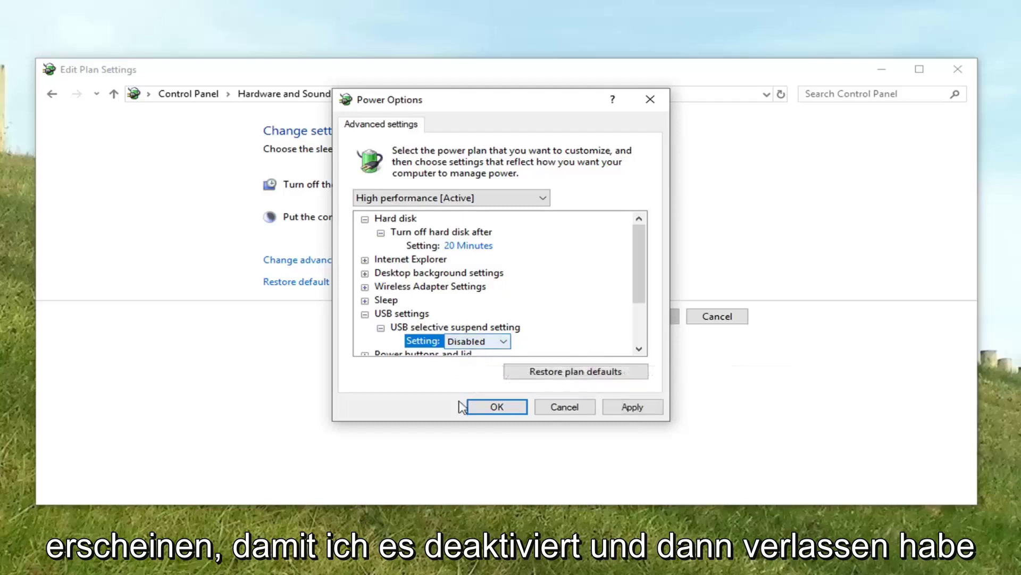
pyautogui.click(658, 413)
pyautogui.click(496, 406)
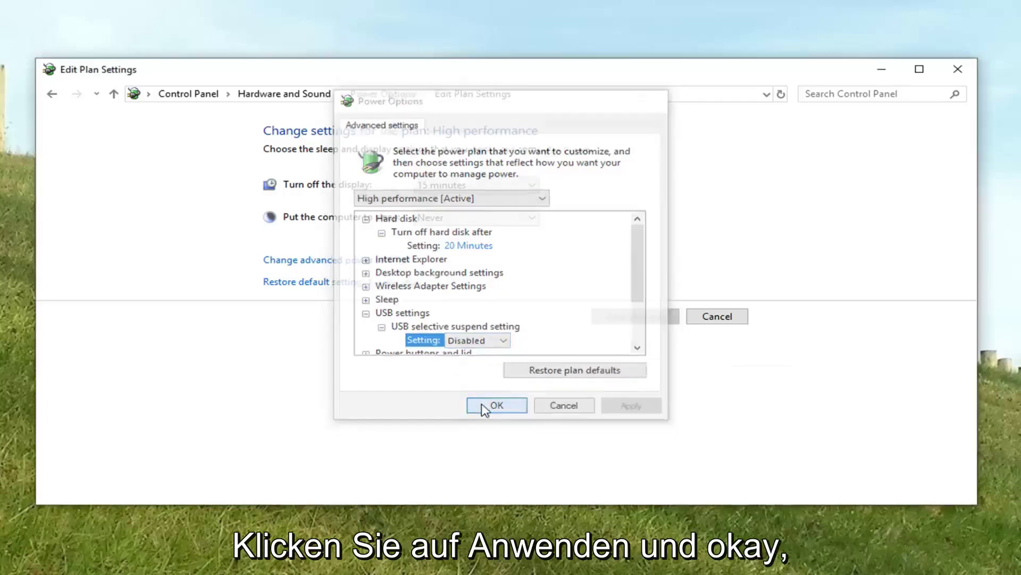